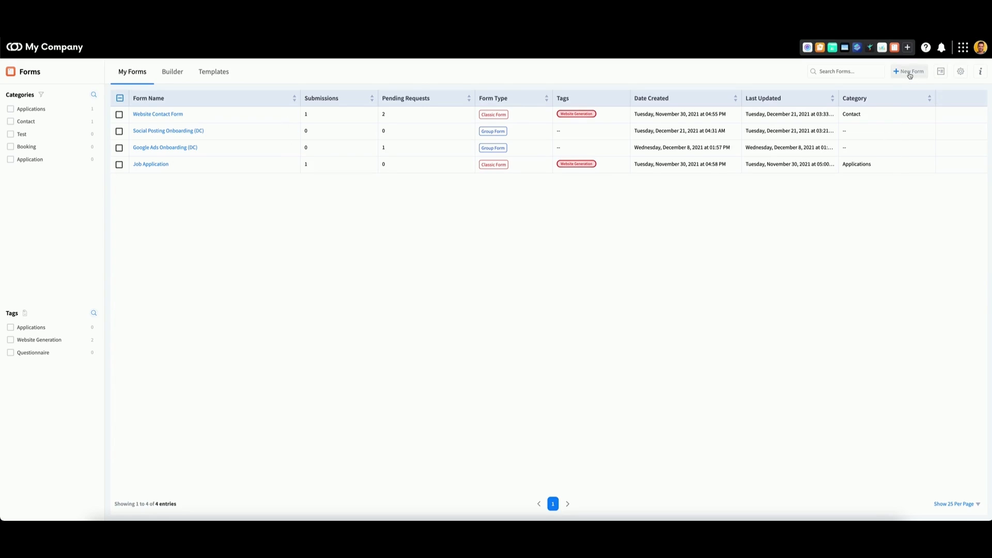
- Create a new group form named "demo form" in the form builder
click(167, 72)
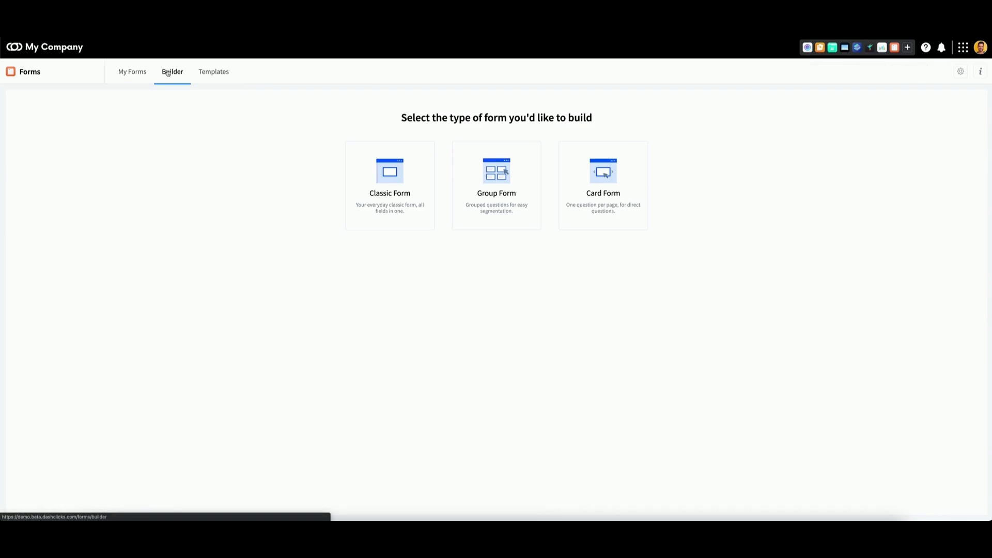
click(501, 194)
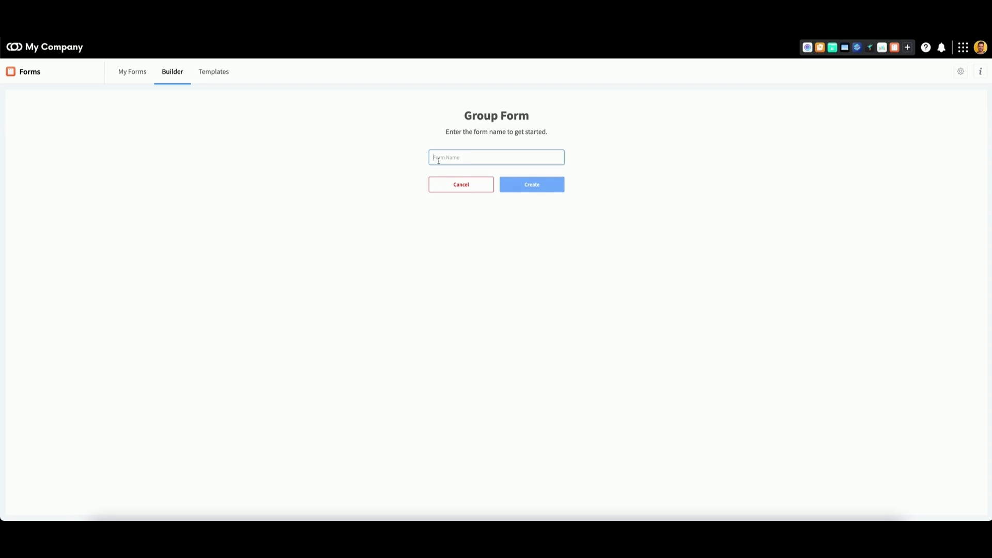
text(demo form)
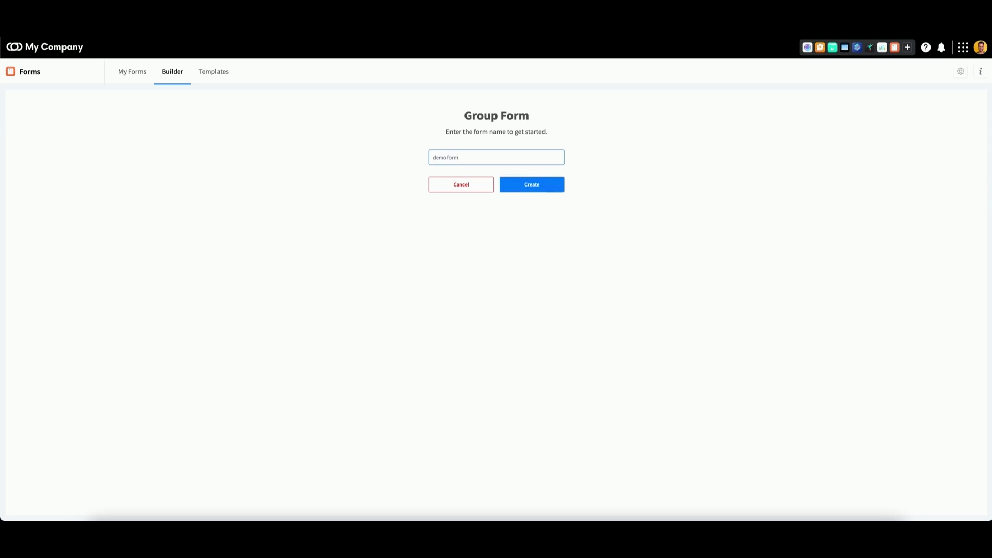
click(527, 189)
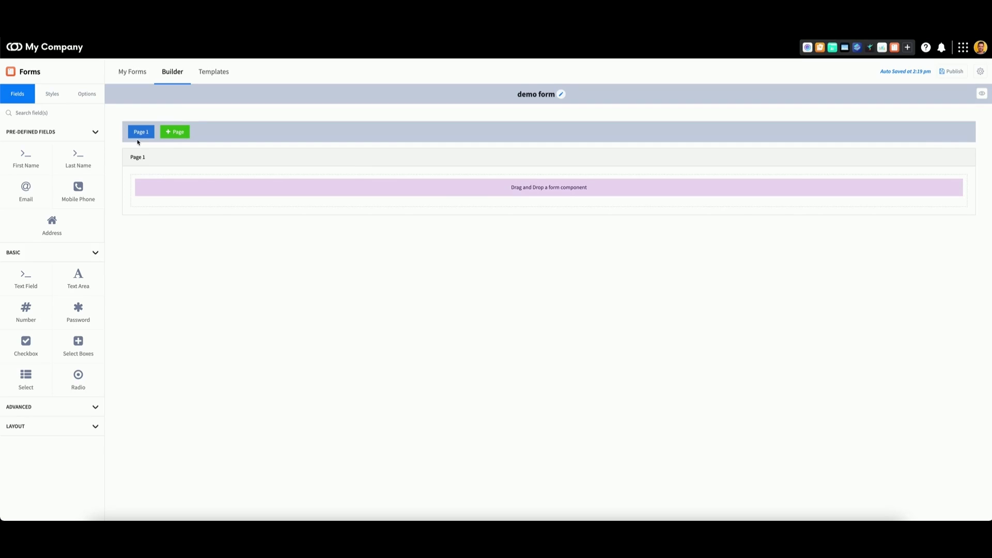
- Add a second page to the form and return to Page 1
click(174, 132)
click(174, 133)
click(142, 134)
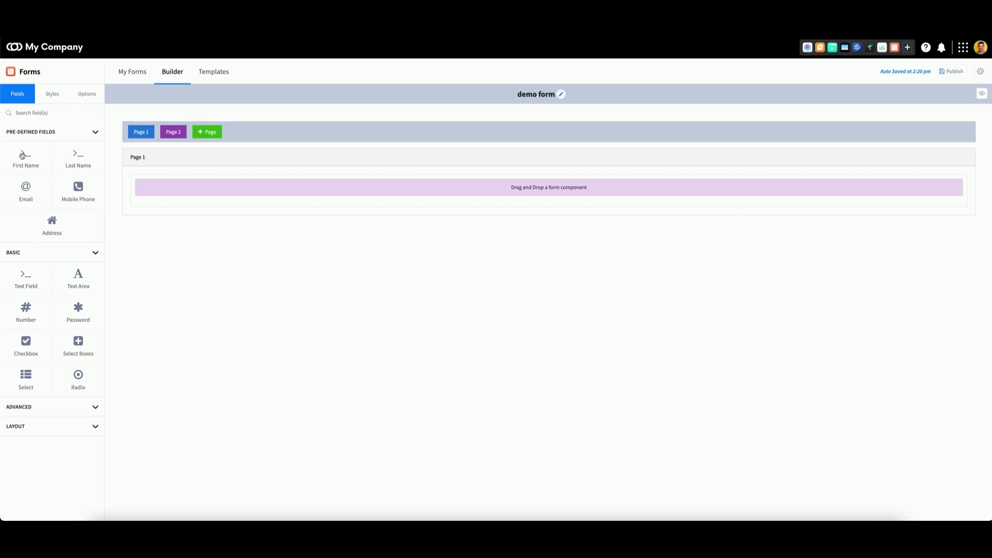
- Add a First Name field, a Text Field and a File Upload field to Page 1, in that order
drag(22, 155, 274, 184)
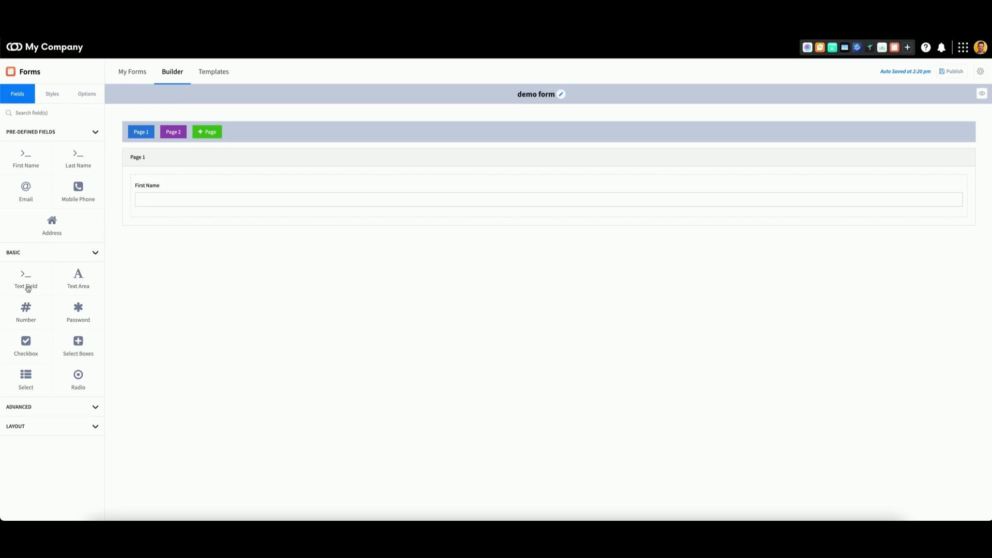
drag(26, 284, 243, 212)
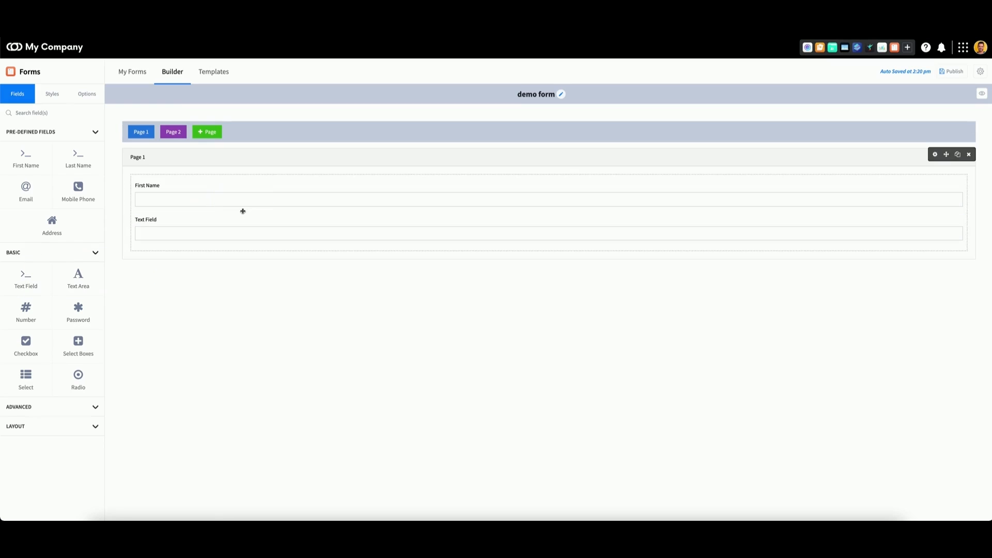
click(56, 408)
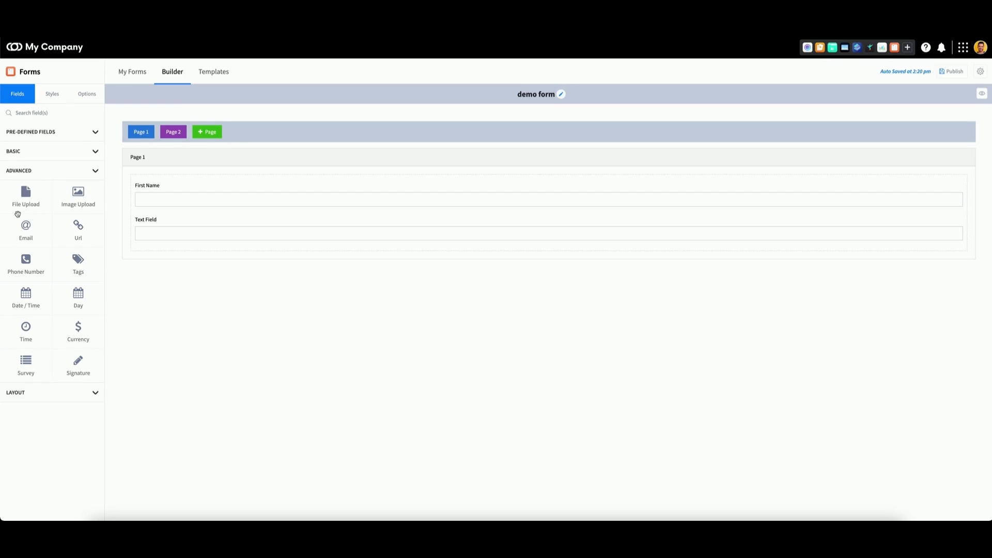
drag(31, 202, 178, 233)
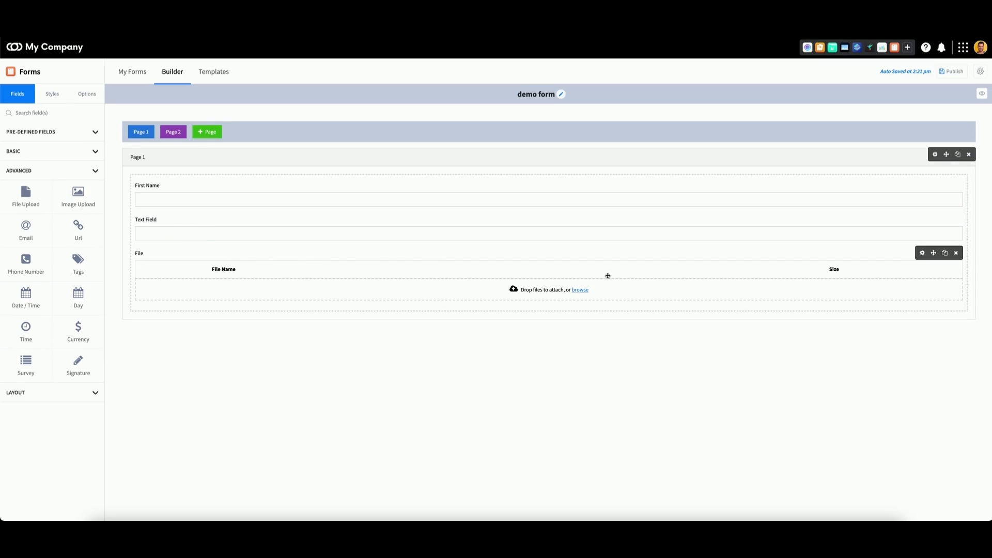
- Examine the display and validation settings of the file upload field on Page 1
click(923, 255)
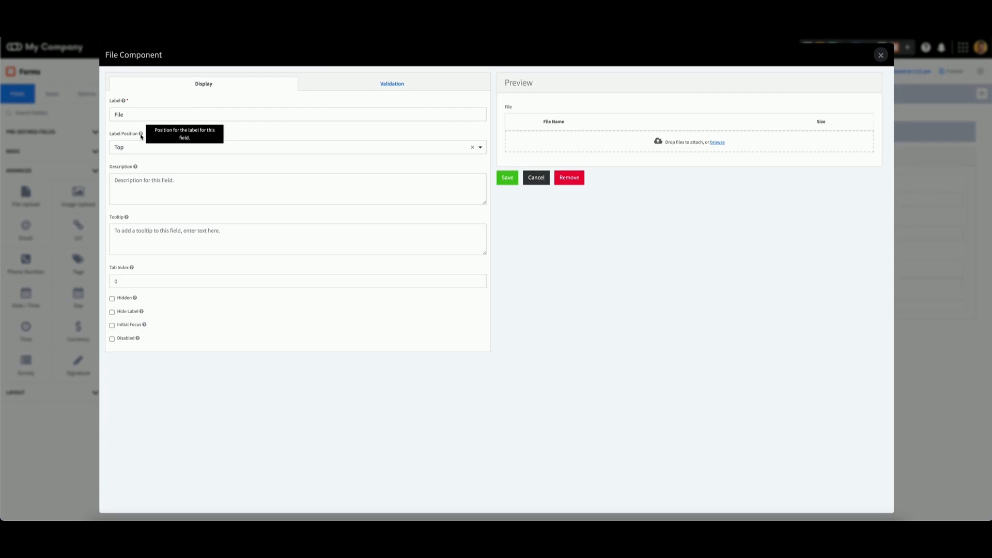
mouse_move(135, 167)
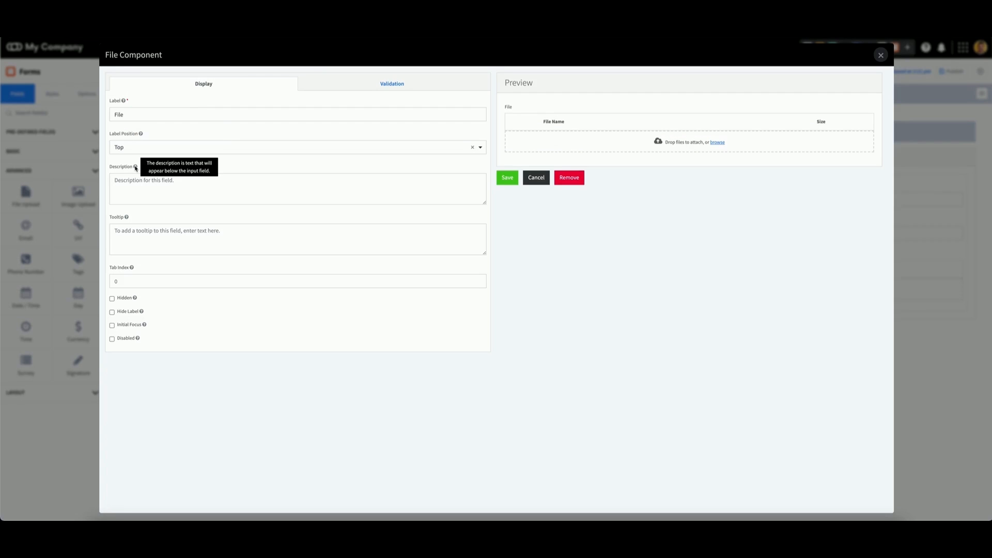
click(383, 89)
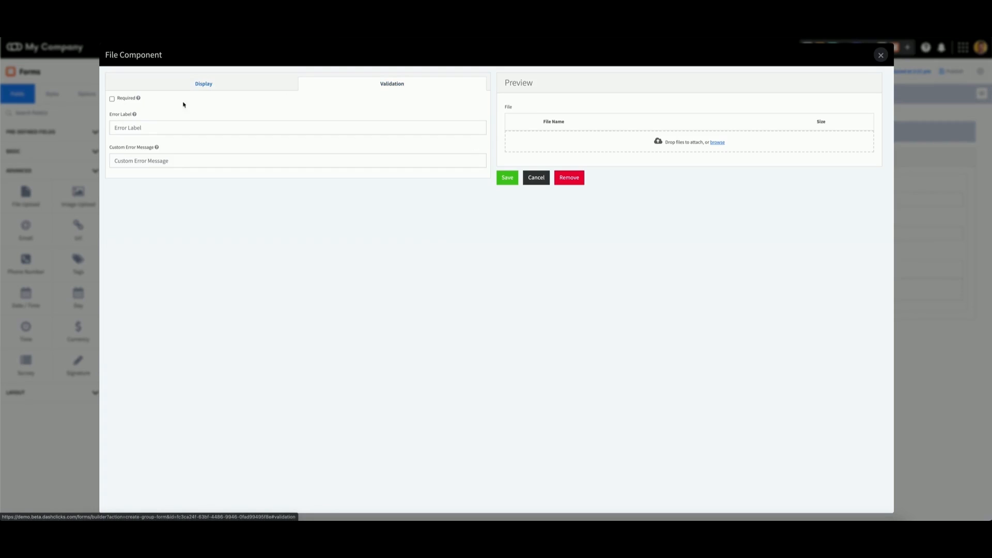
mouse_move(135, 116)
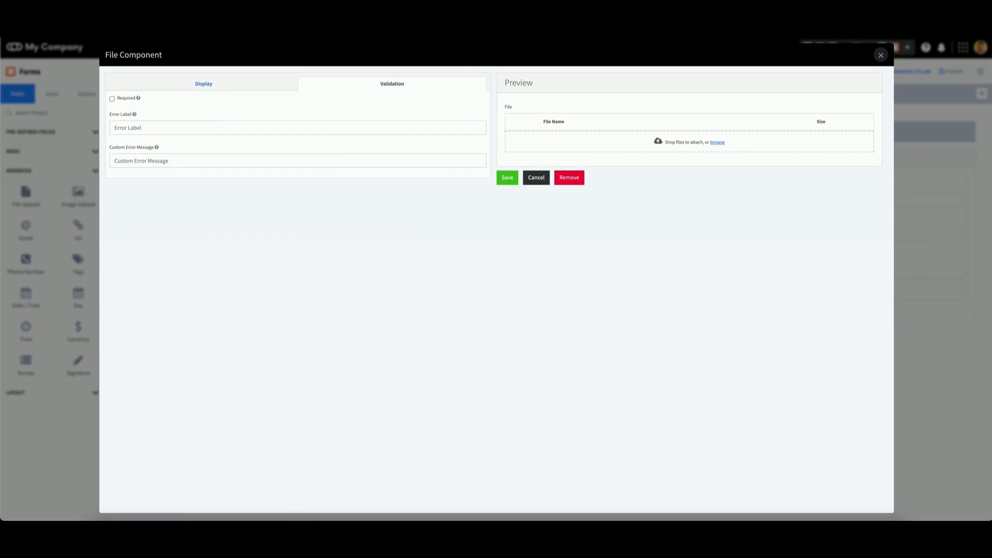
click(881, 55)
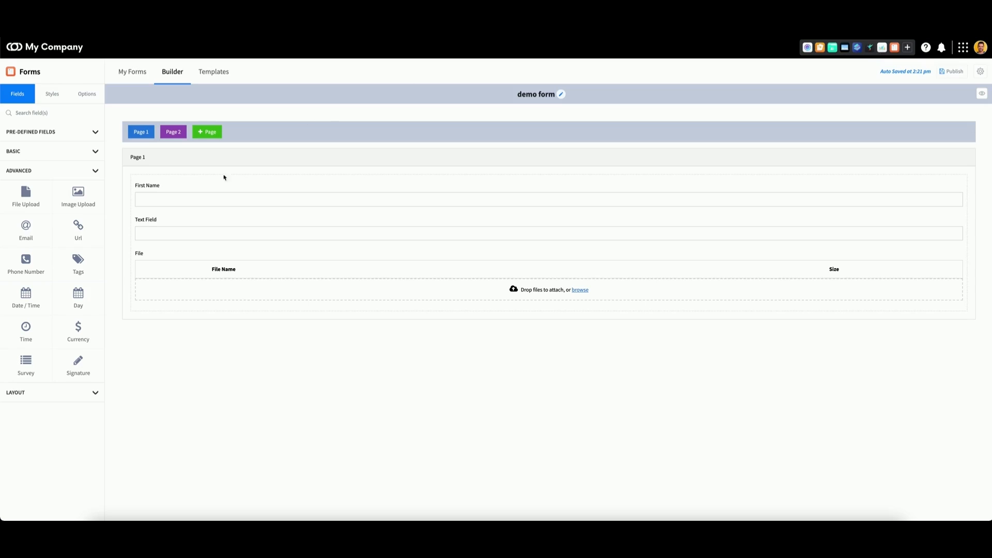
- Add a Columns layout element to Page 2 of the form
click(32, 397)
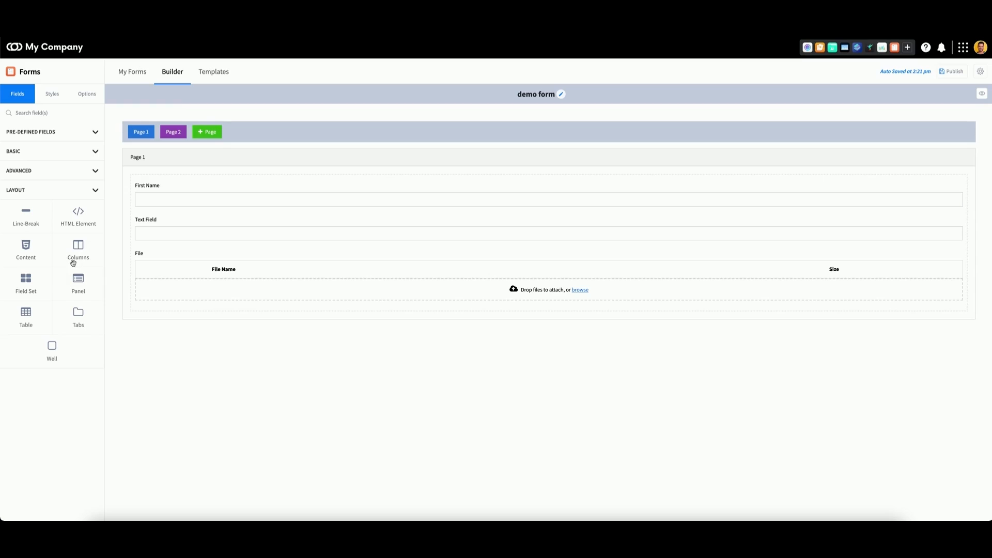
click(172, 134)
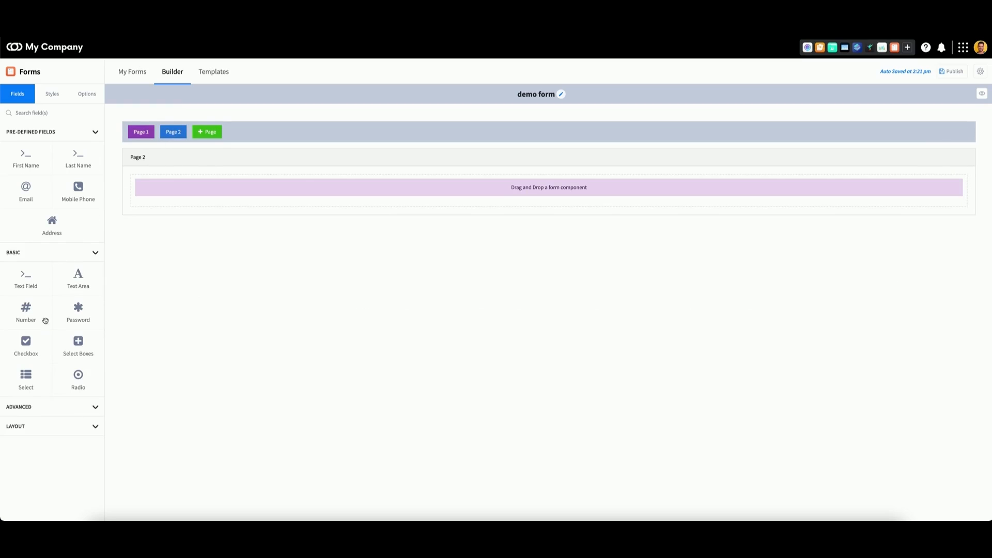
click(47, 429)
drag(87, 247, 369, 180)
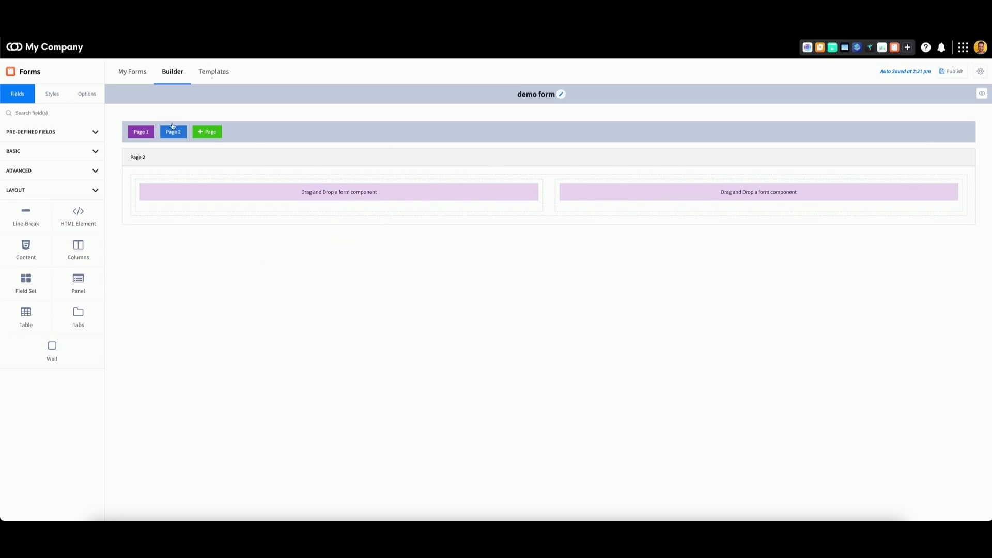
- Change the label of the text field on Page 1 to "test" and save the field
click(135, 134)
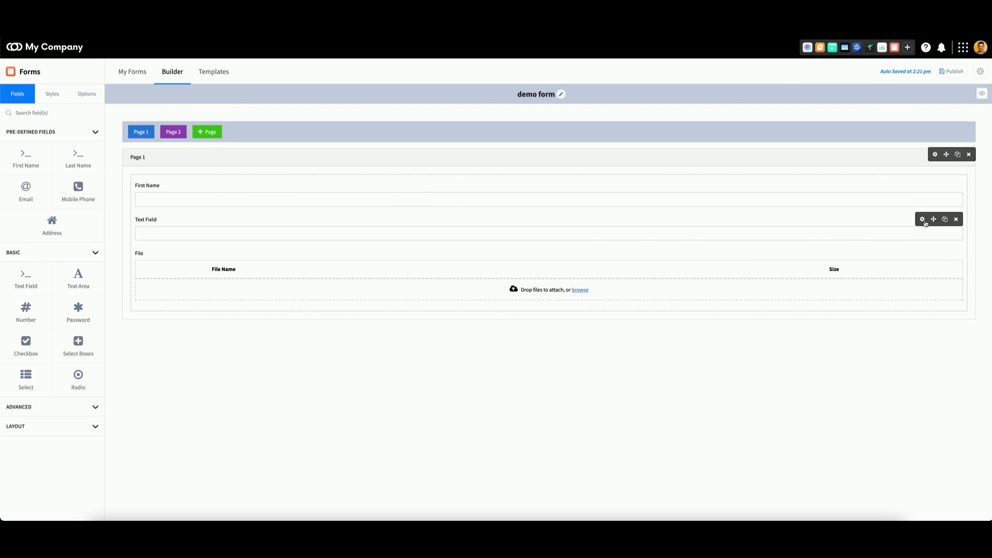
click(922, 220)
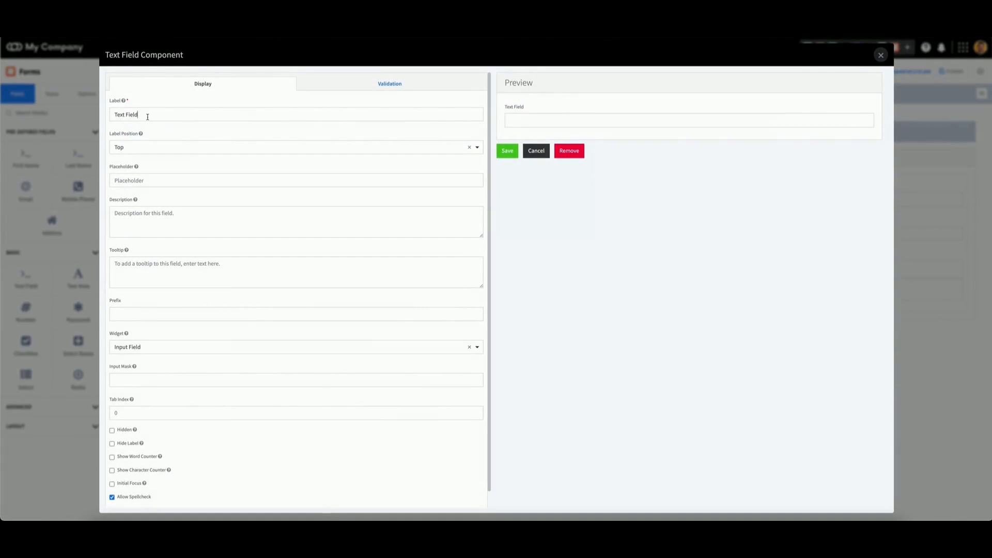
drag(147, 117, 114, 115)
text(Test)
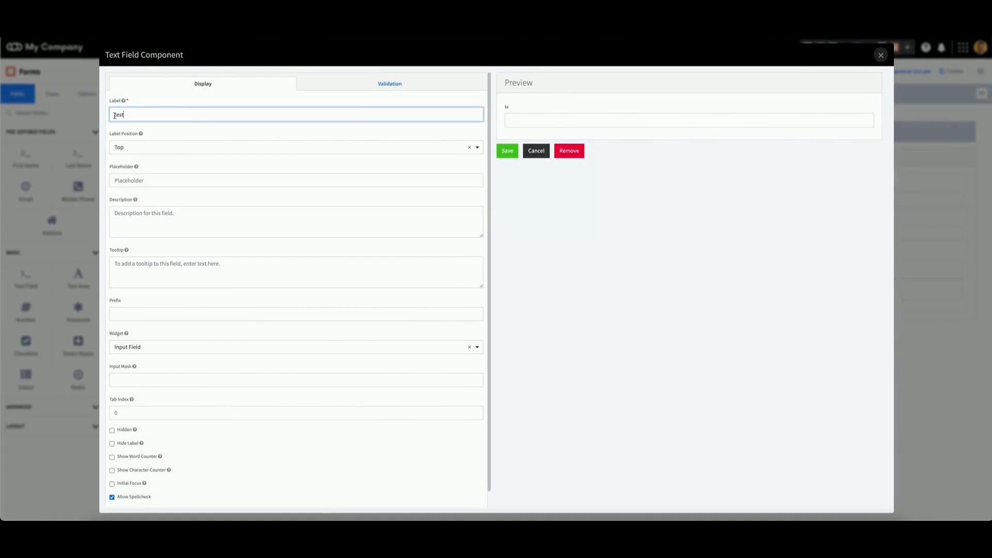
click(553, 235)
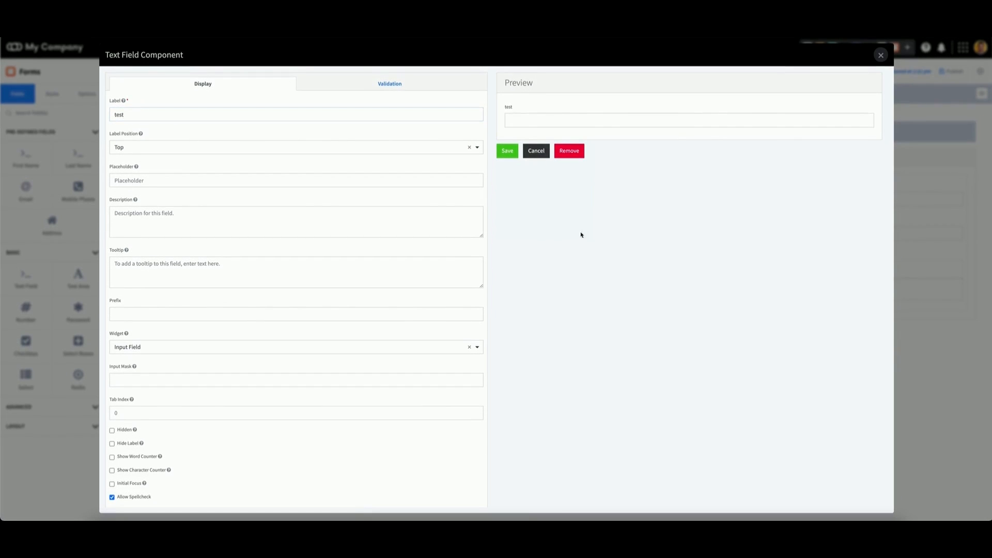
click(504, 152)
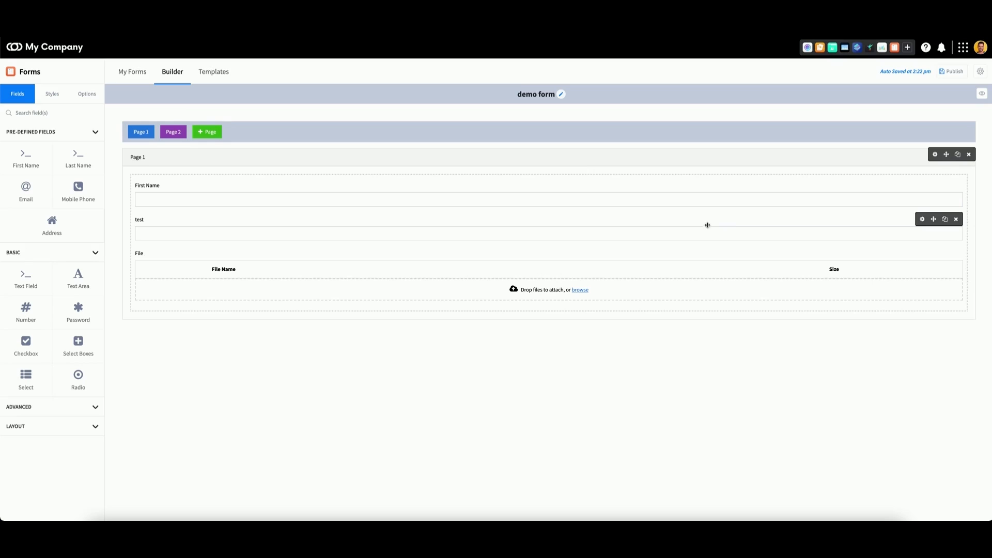
- Make the "test" field on Page 1 required, save it, and remove that field from the form
mouse_move(928, 224)
mouse_down()
mouse_move(934, 182)
mouse_move(929, 227)
mouse_up()
click(923, 220)
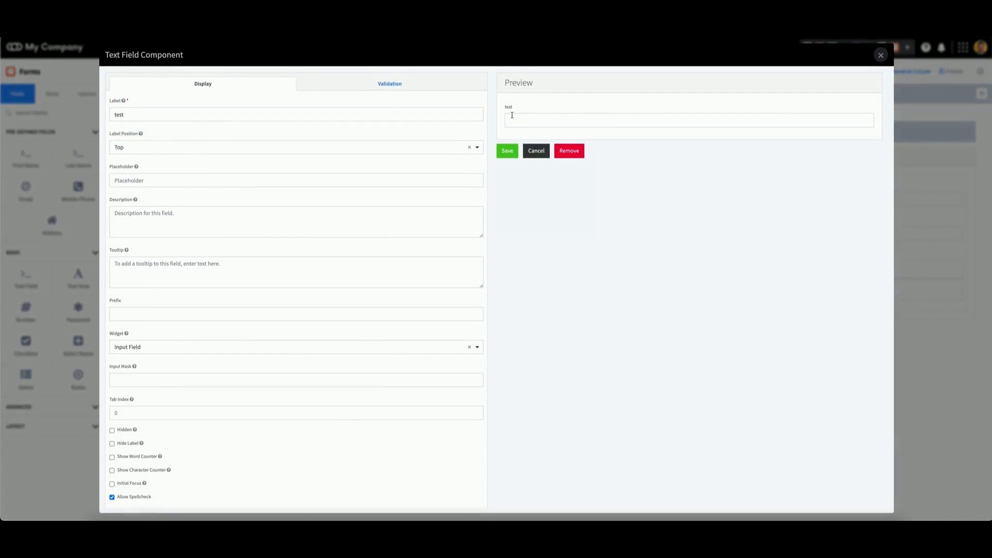
click(390, 85)
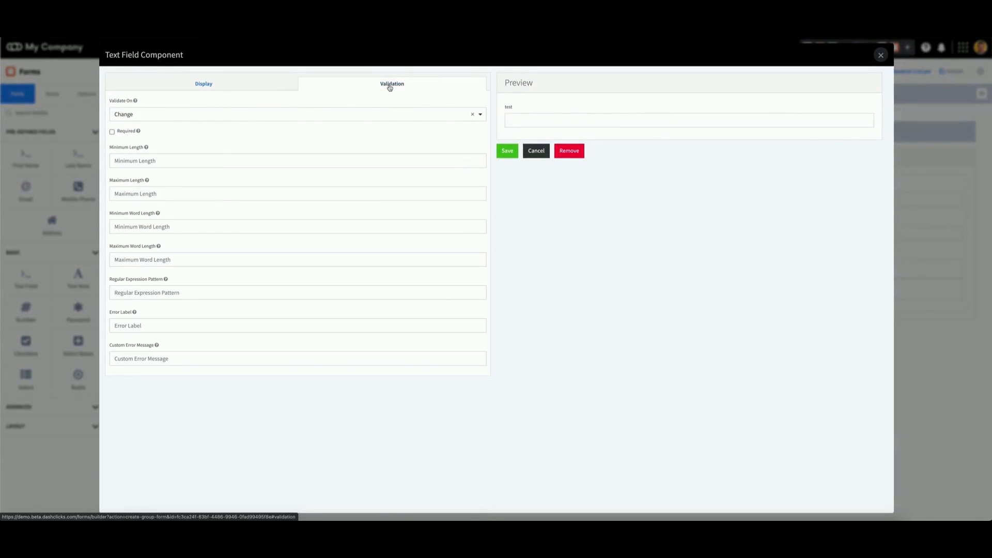
click(112, 132)
click(508, 151)
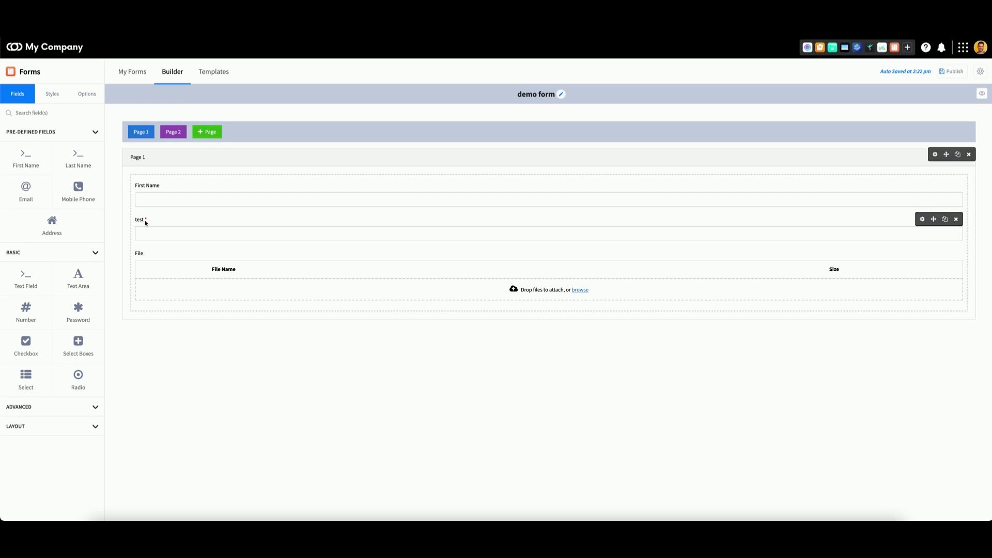
click(956, 220)
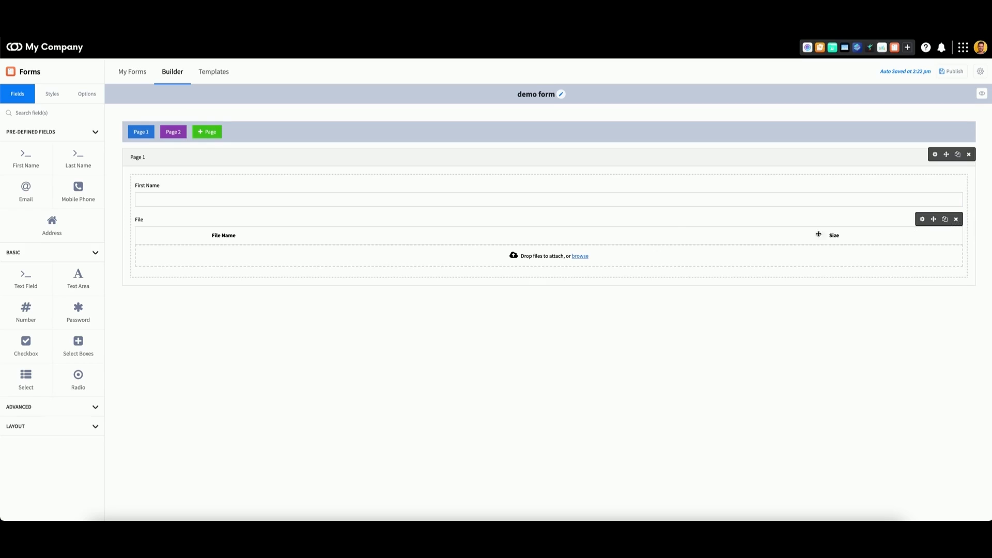
- Set the form's page background color to a muted dark red, hex 895656
click(53, 95)
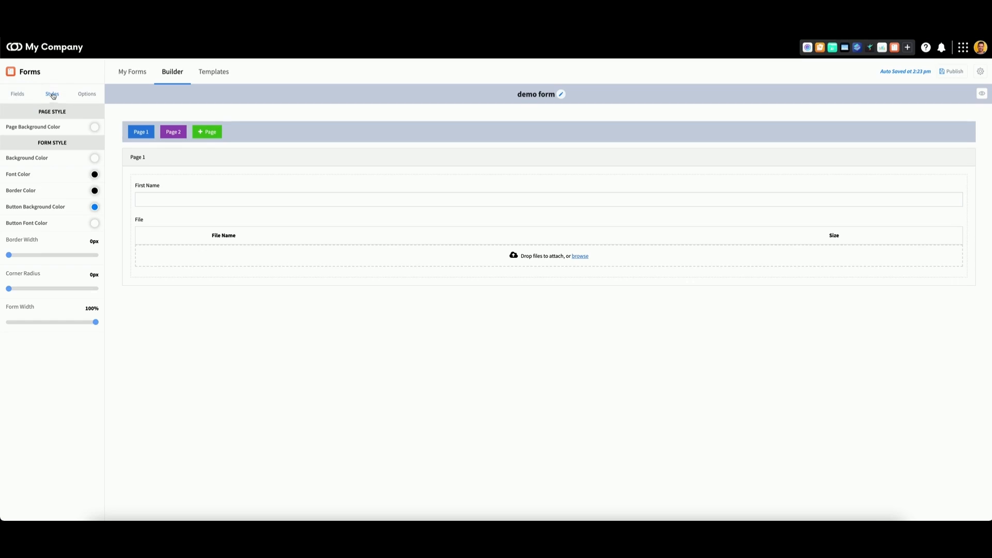
click(53, 98)
click(52, 98)
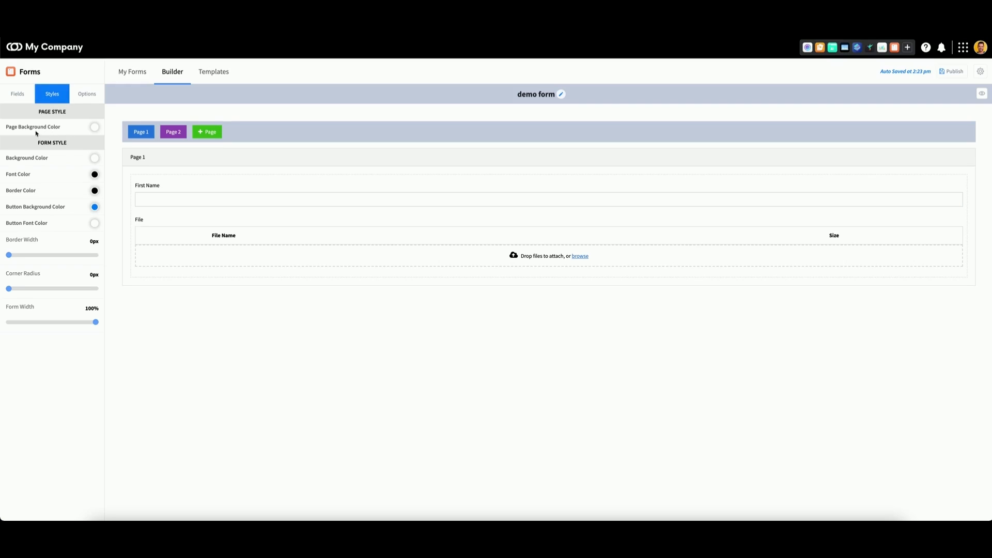
click(95, 127)
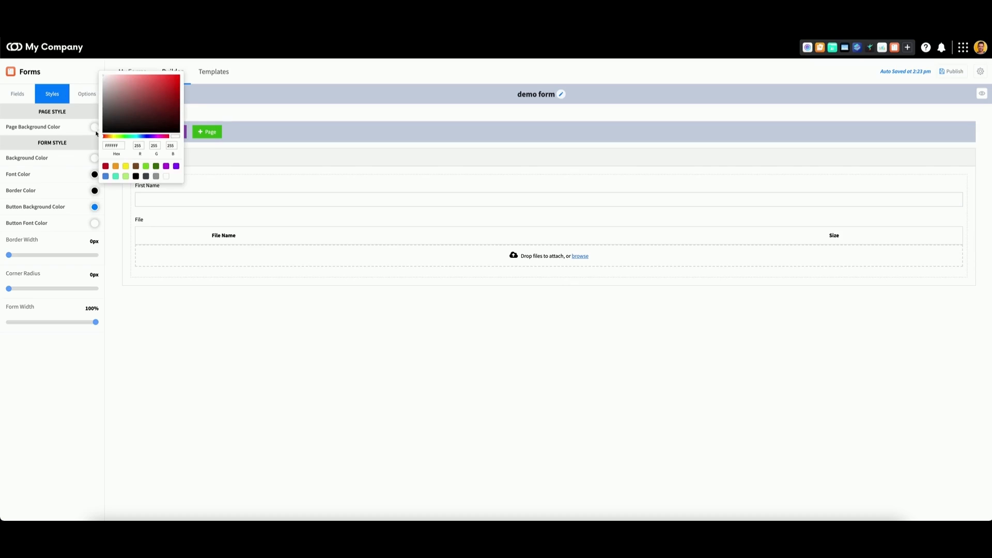
click(133, 103)
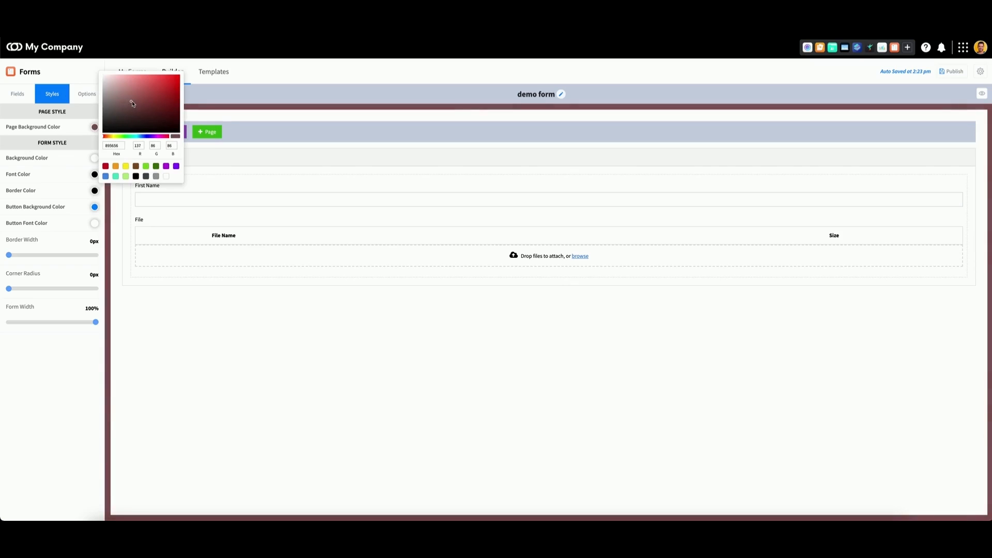
click(74, 163)
- Set the form's own background color to a dark brownish gray, hex 4D4242
click(93, 159)
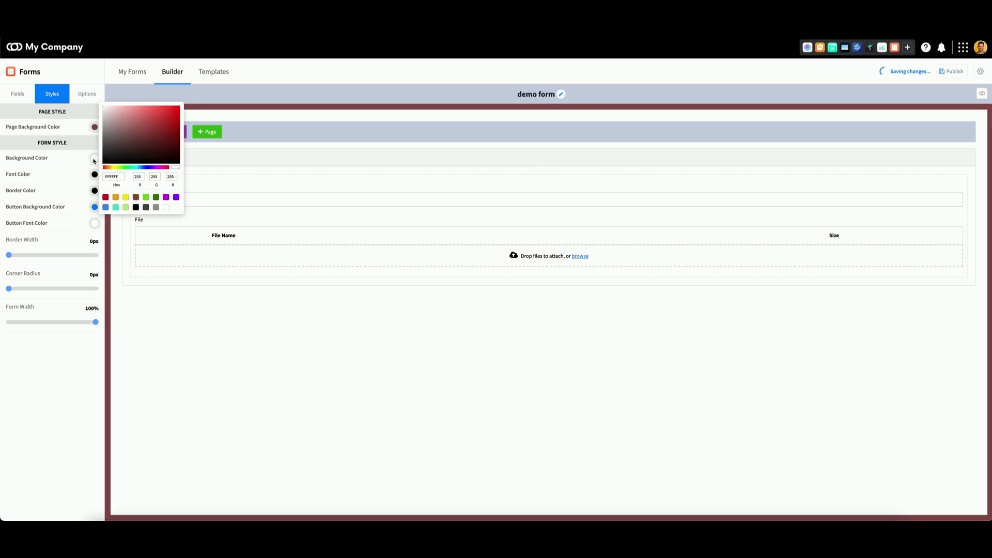
click(114, 149)
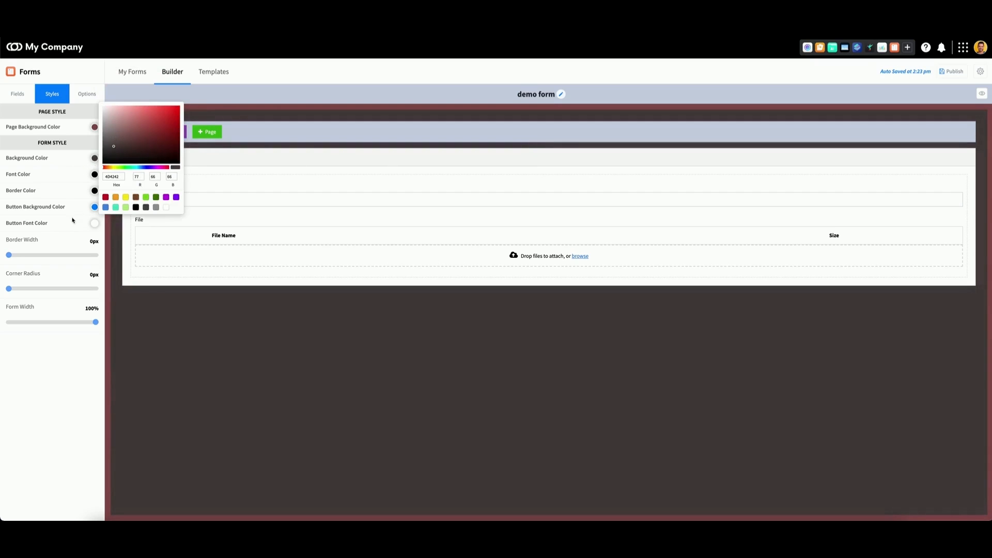
click(34, 247)
- Set the form's border width to 35 px, corner radius to 55 px and form width to 92%
drag(9, 255, 38, 255)
drag(8, 289, 57, 291)
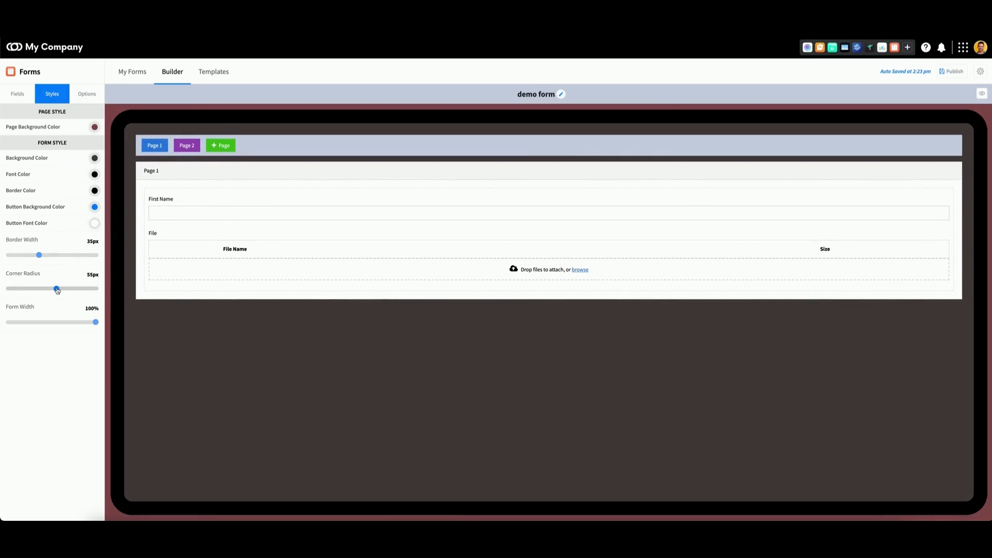
mouse_move(96, 322)
mouse_down()
mouse_move(41, 324)
mouse_move(88, 323)
mouse_up()
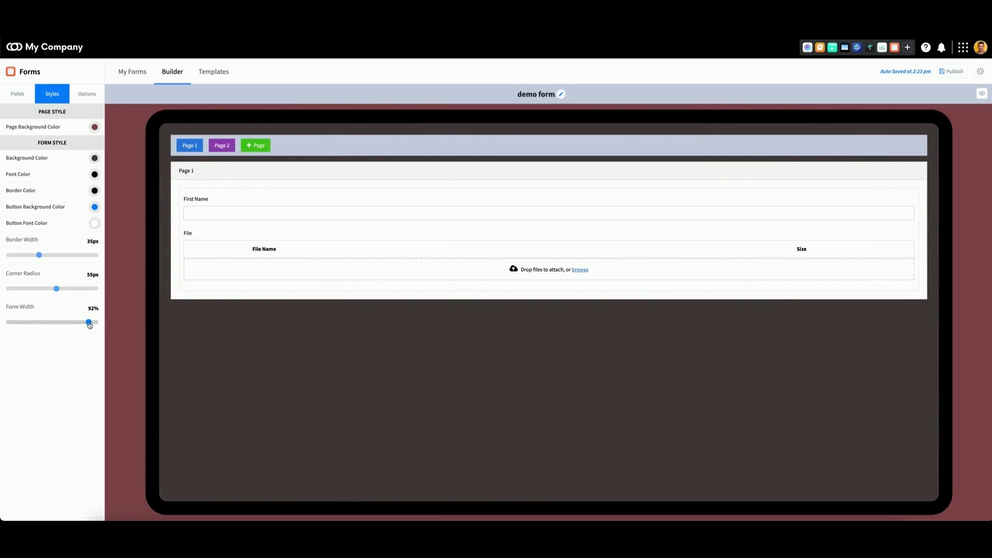
- Examine the form's options, including the available categories and the actions offered on submit
click(89, 95)
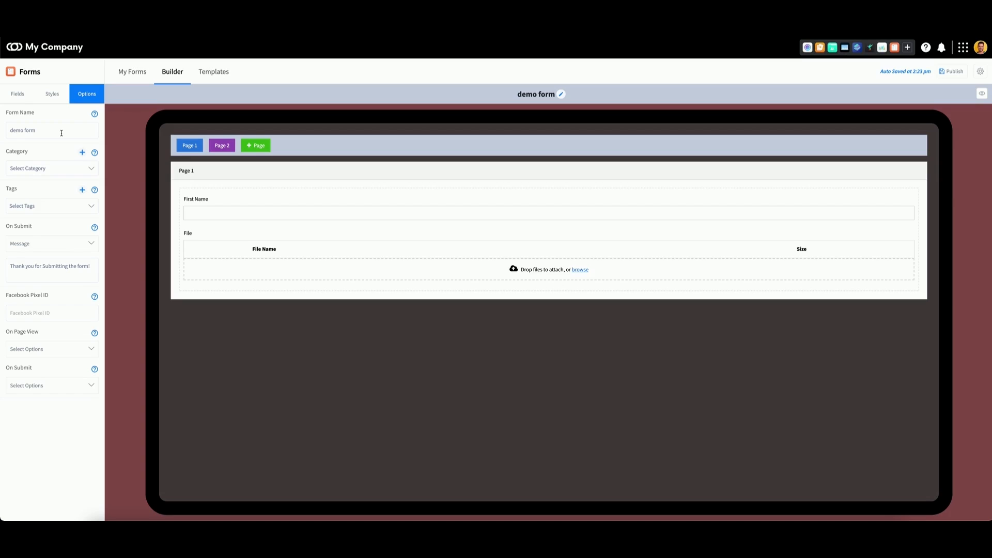
click(44, 169)
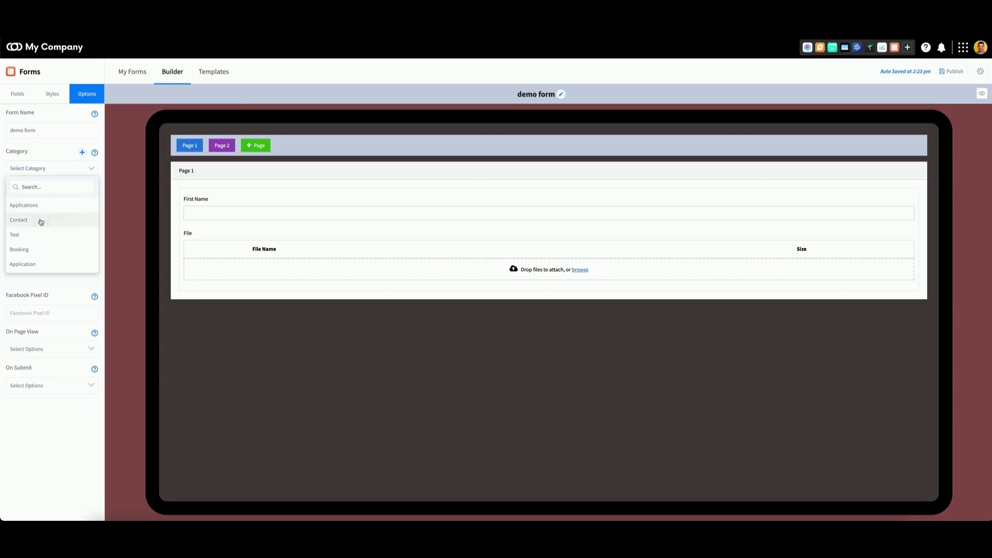
click(46, 161)
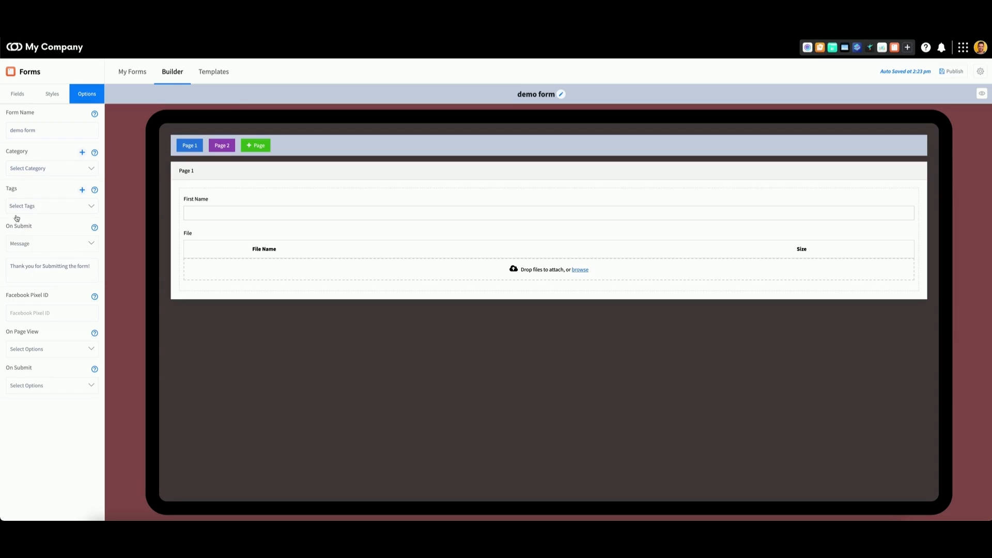
click(47, 245)
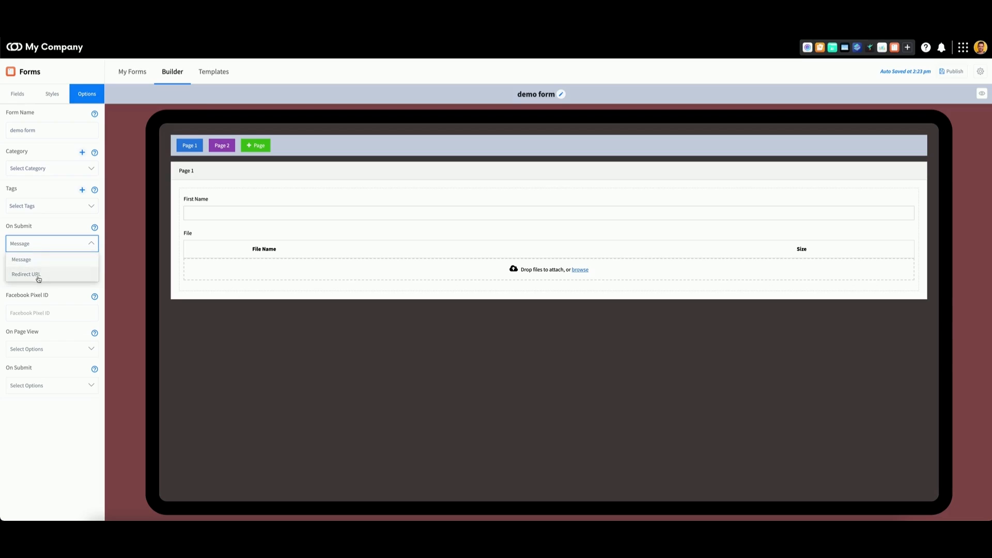
click(48, 235)
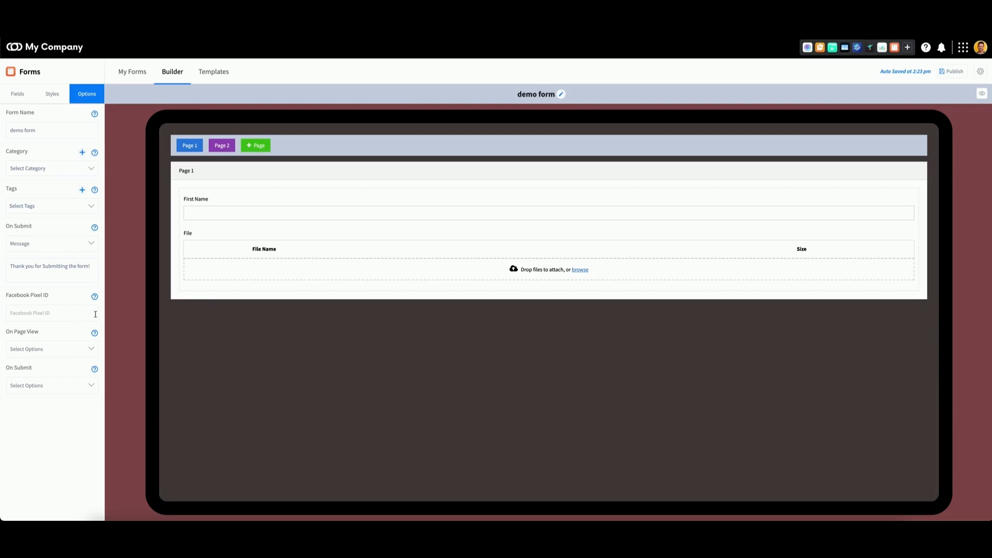
- Preview the styled form as a visitor would see it and return to the builder
click(982, 96)
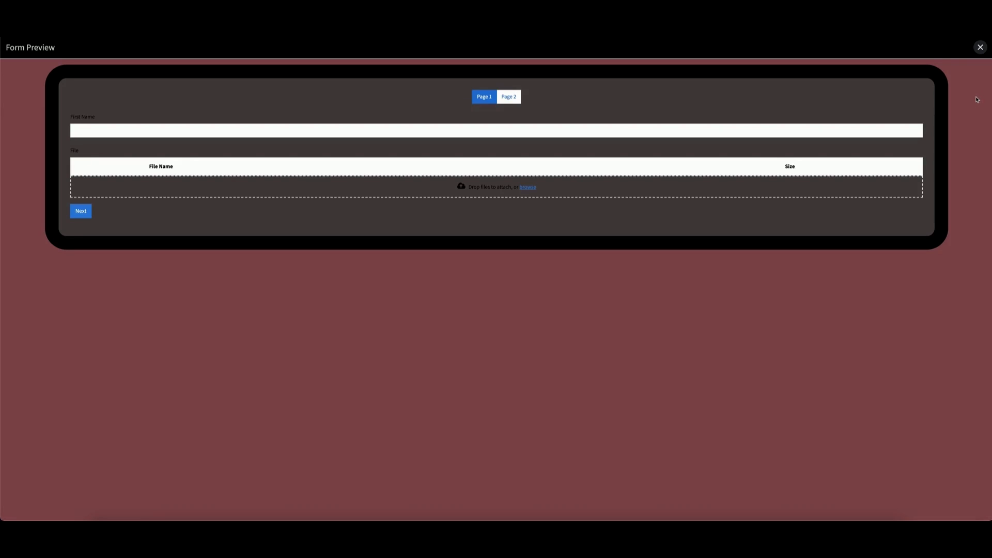
click(980, 48)
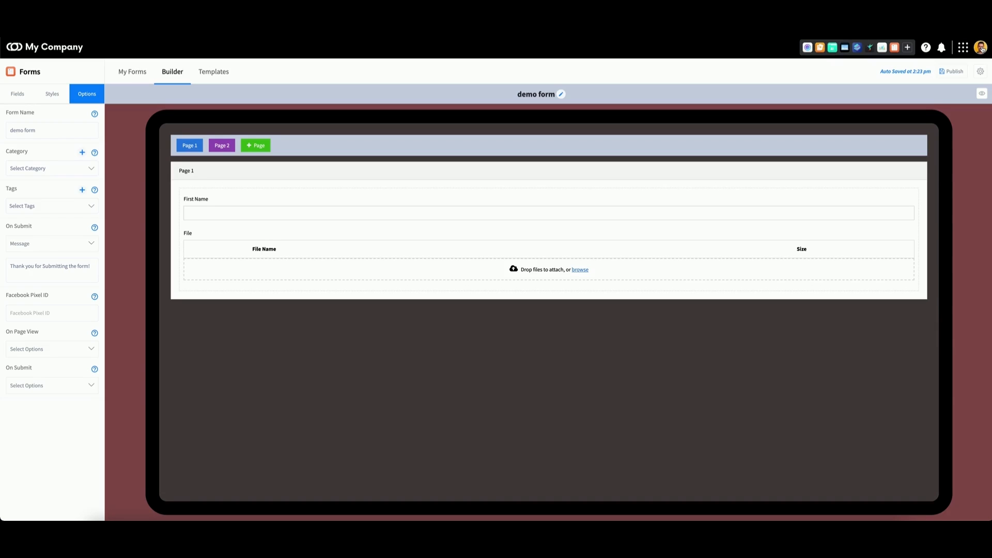
- Publish the form, viewing its share link, embed code and iframe code, and return to the list of forms
click(953, 73)
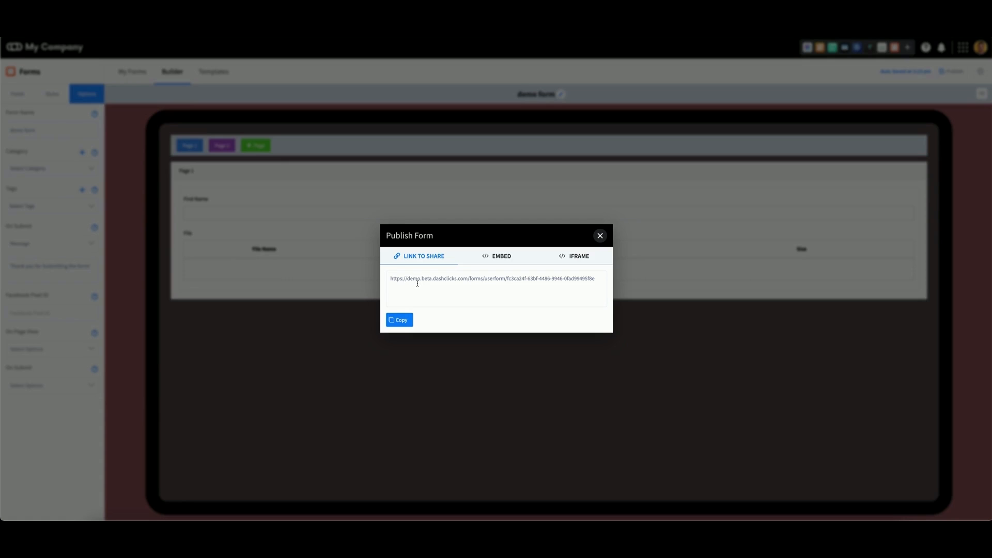
click(500, 259)
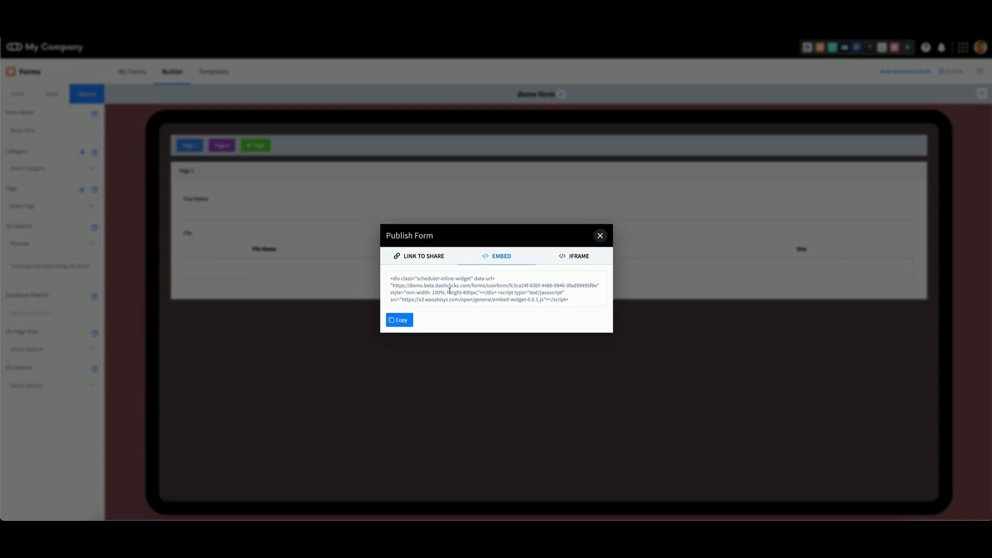
click(575, 257)
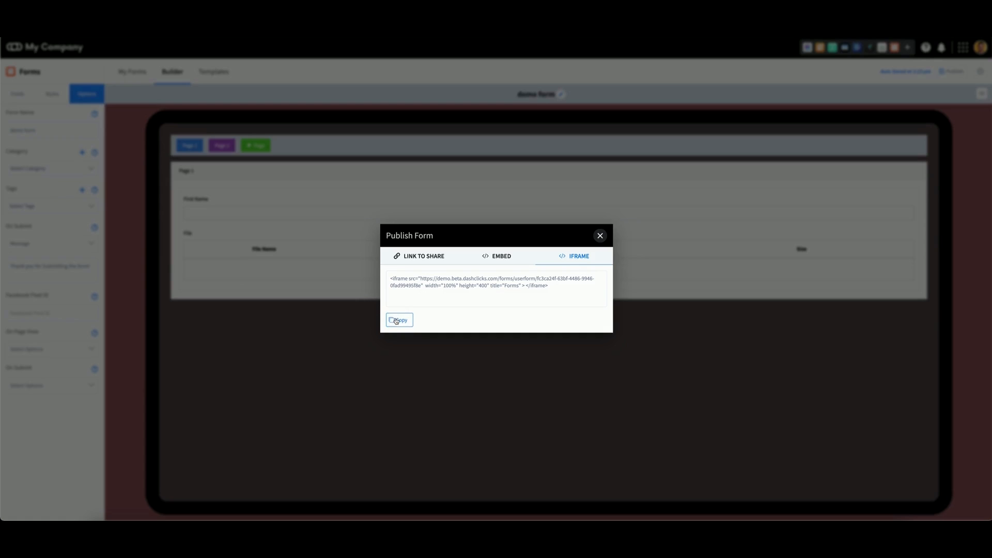
click(600, 235)
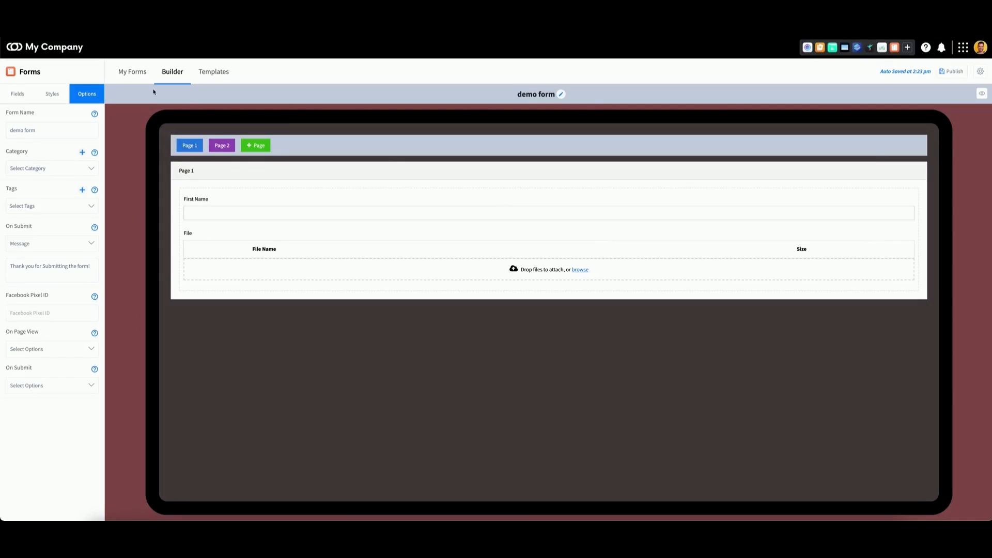
click(139, 73)
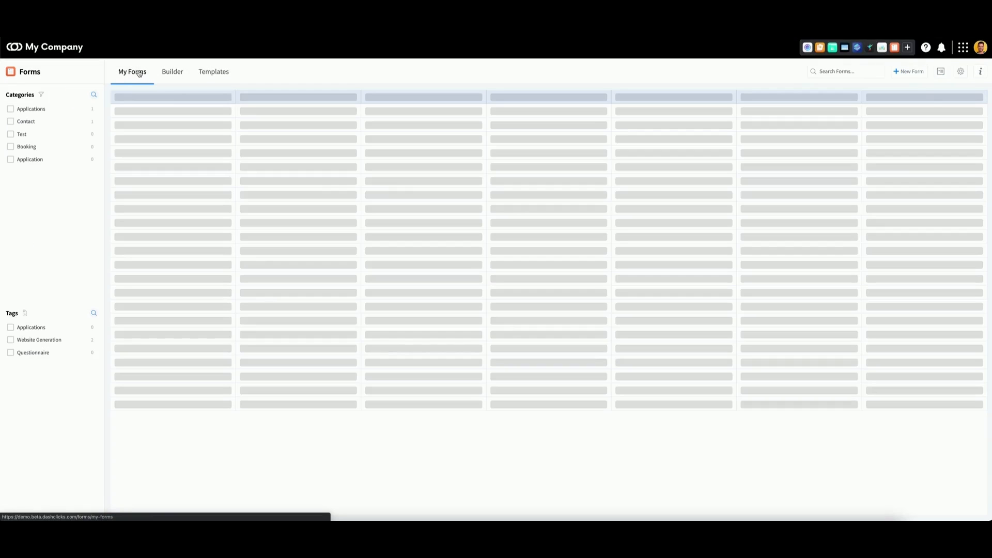